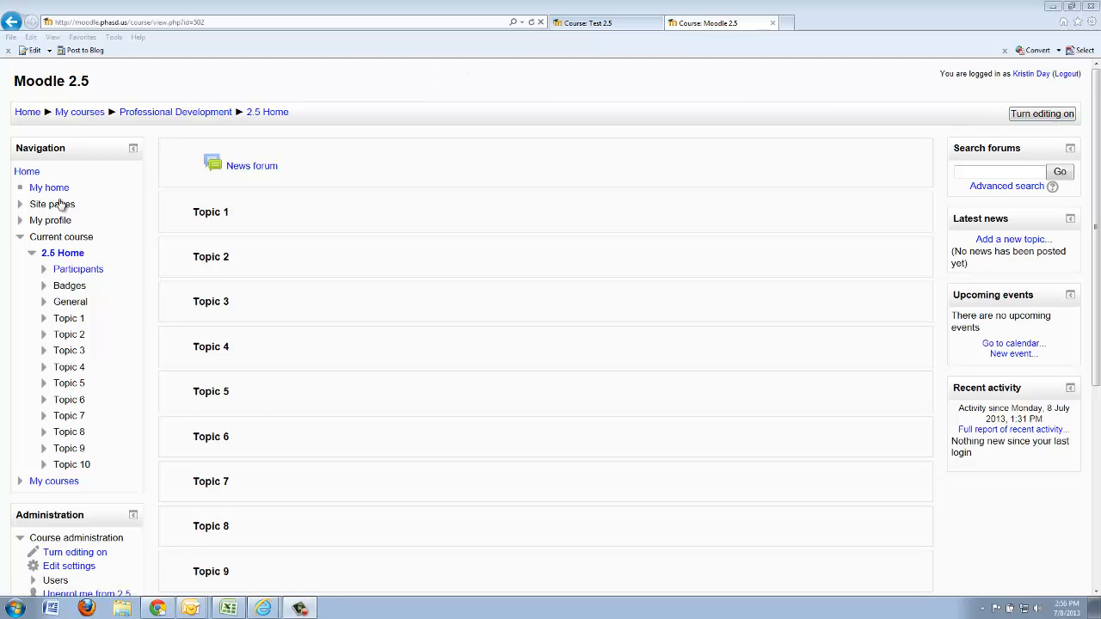
Indent the News forum one level and back, and move it from the general section into Topic 1
scroll(84, 245, down, 3)
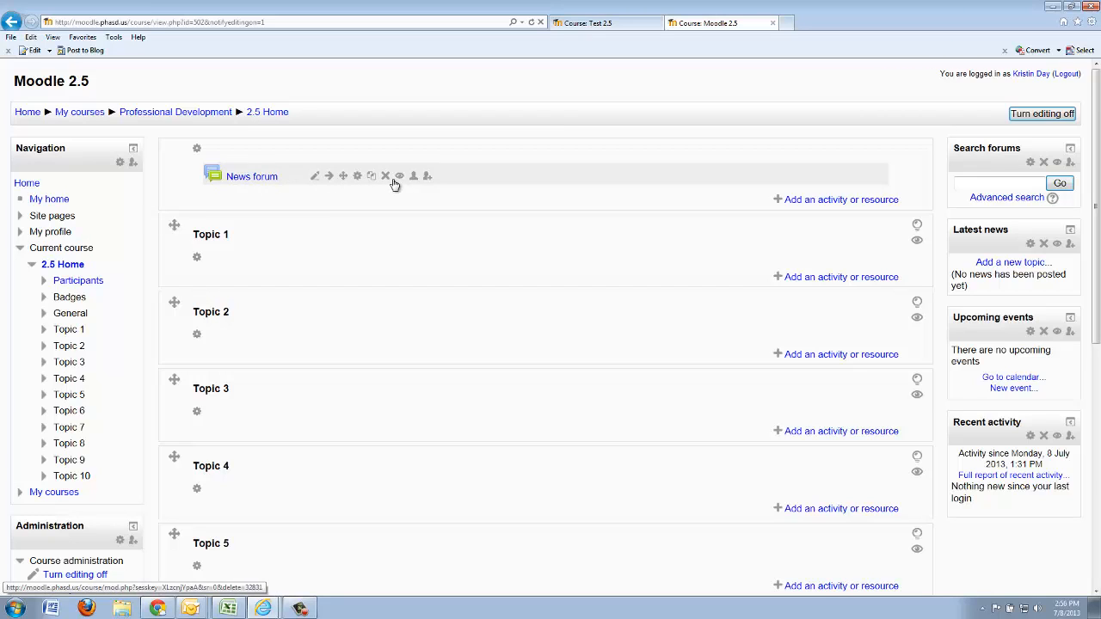
click(330, 177)
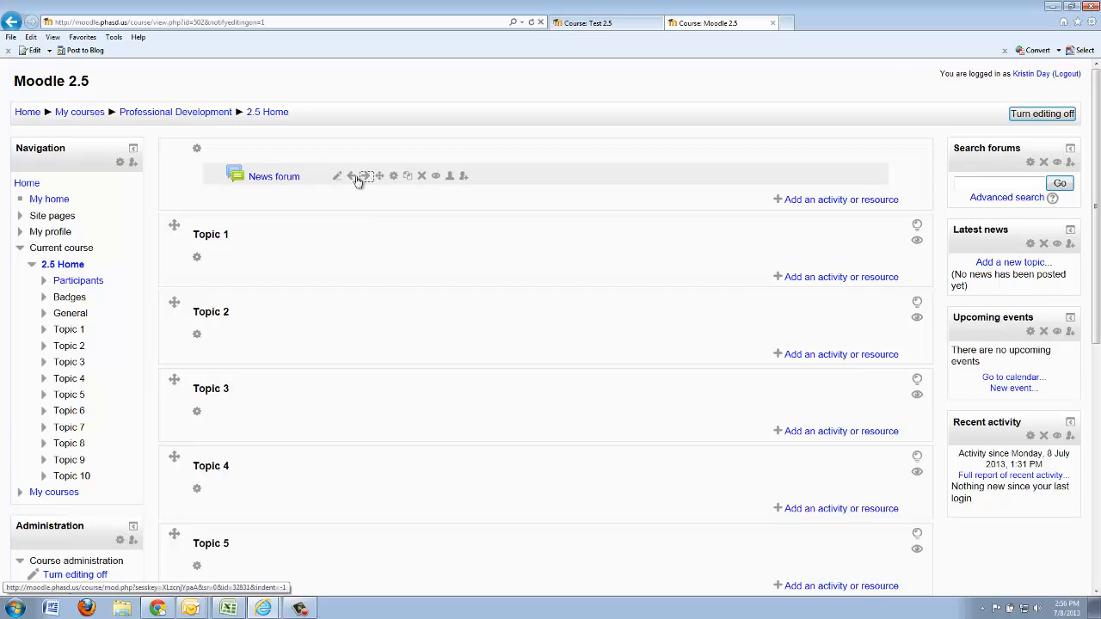
click(353, 178)
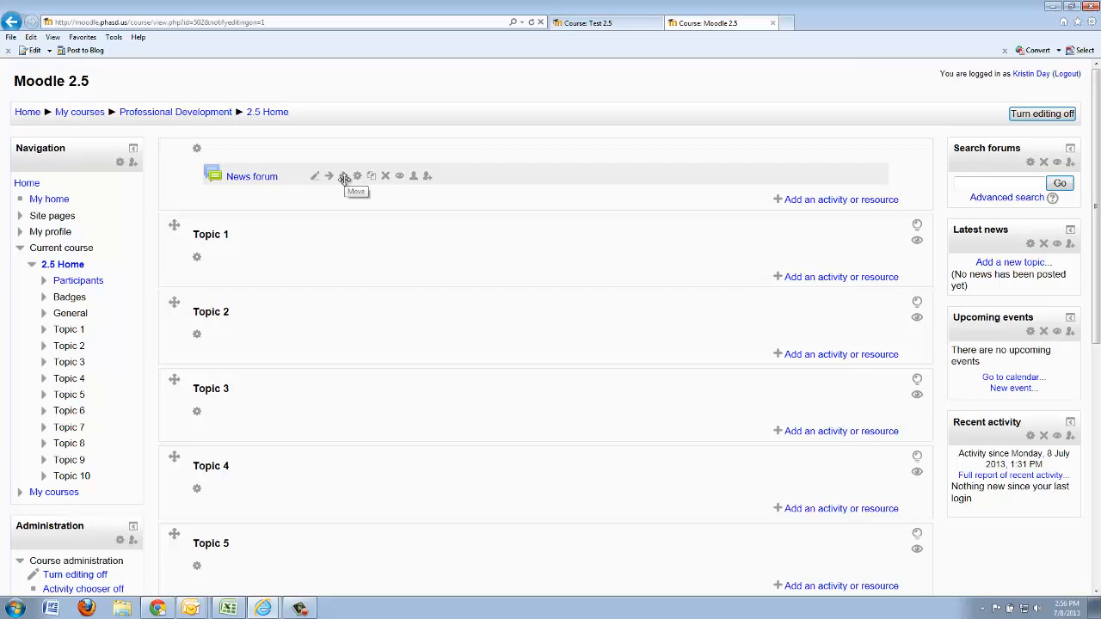
drag(345, 178, 343, 276)
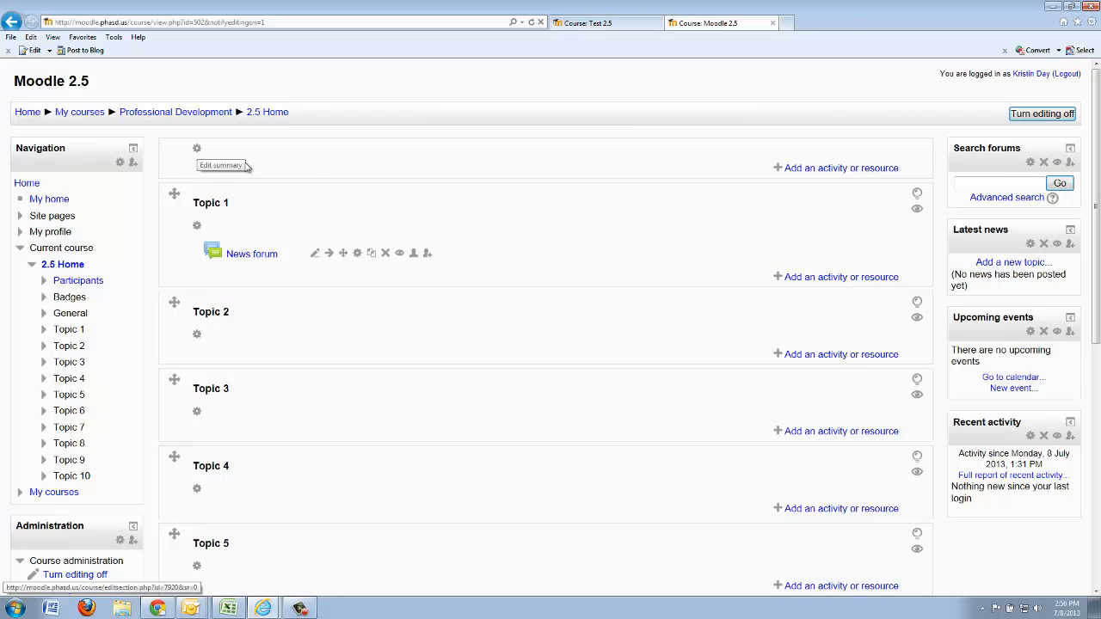
Write "Welcome to English 10" as a large, centered summary of the general section and save it
click(197, 148)
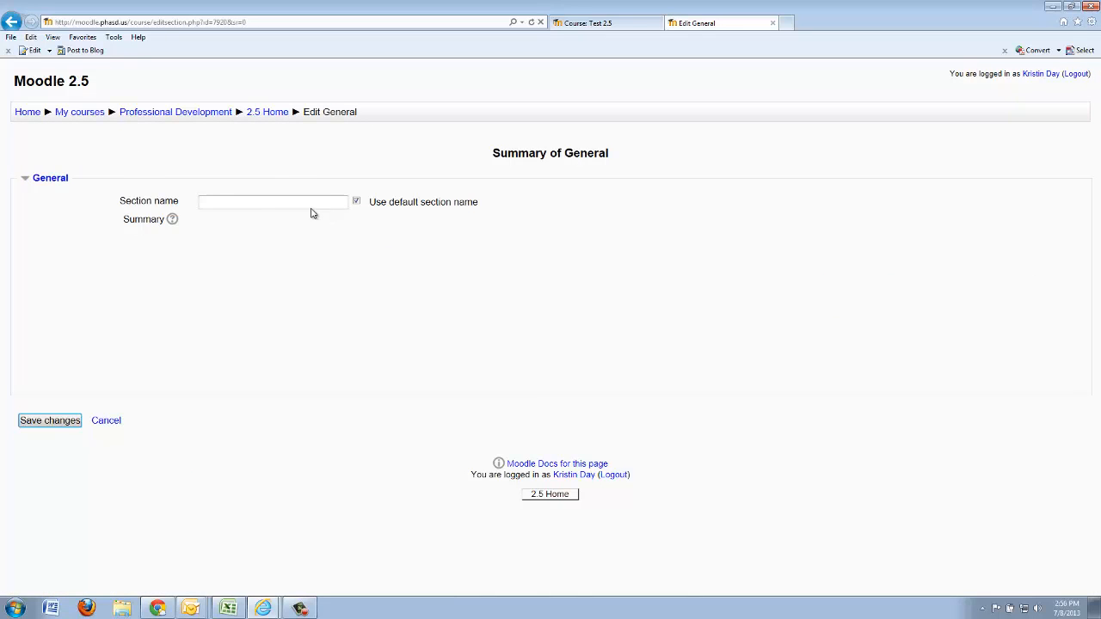
click(344, 319)
text(W)
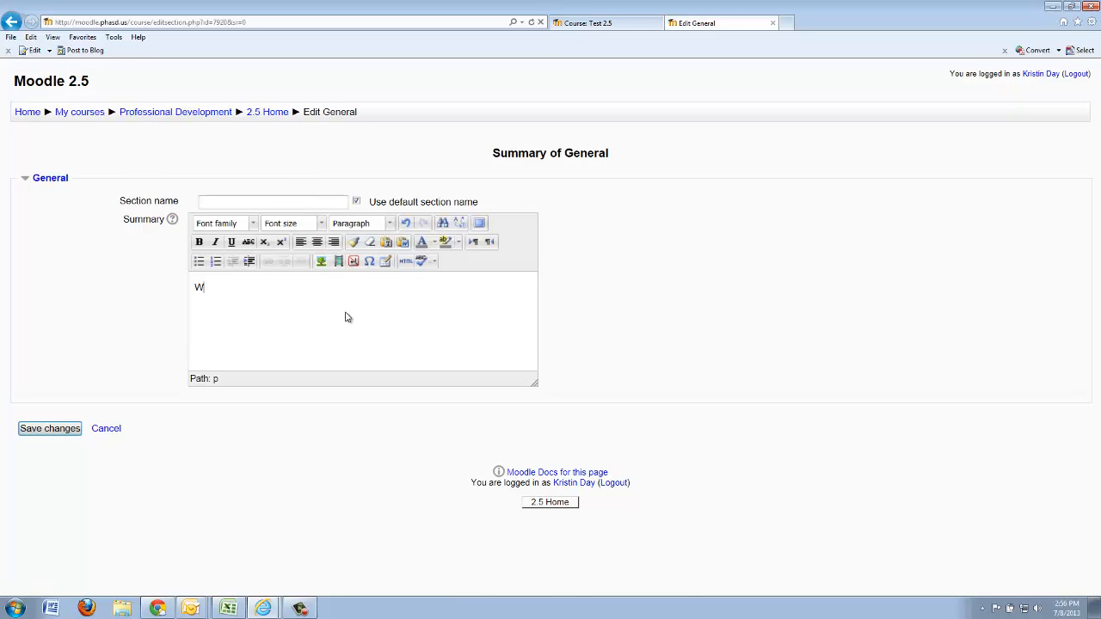
text(elcom)
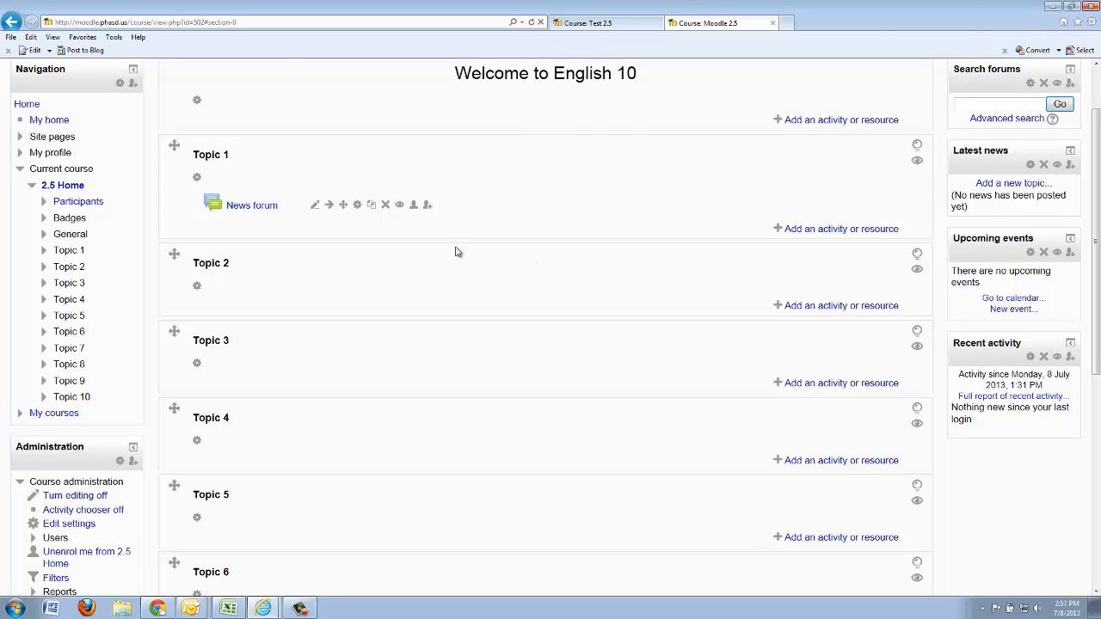
scroll(456, 252, up, 2)
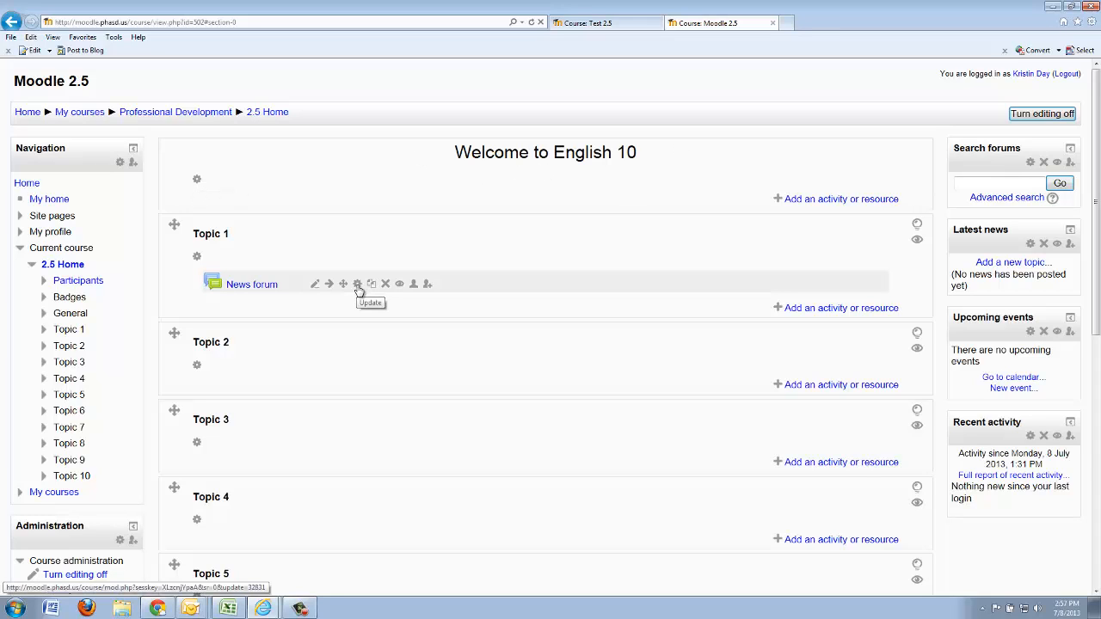
Duplicate the News forum in Topic 1 and delete the new copy from the course page
scroll(361, 288, down, 3)
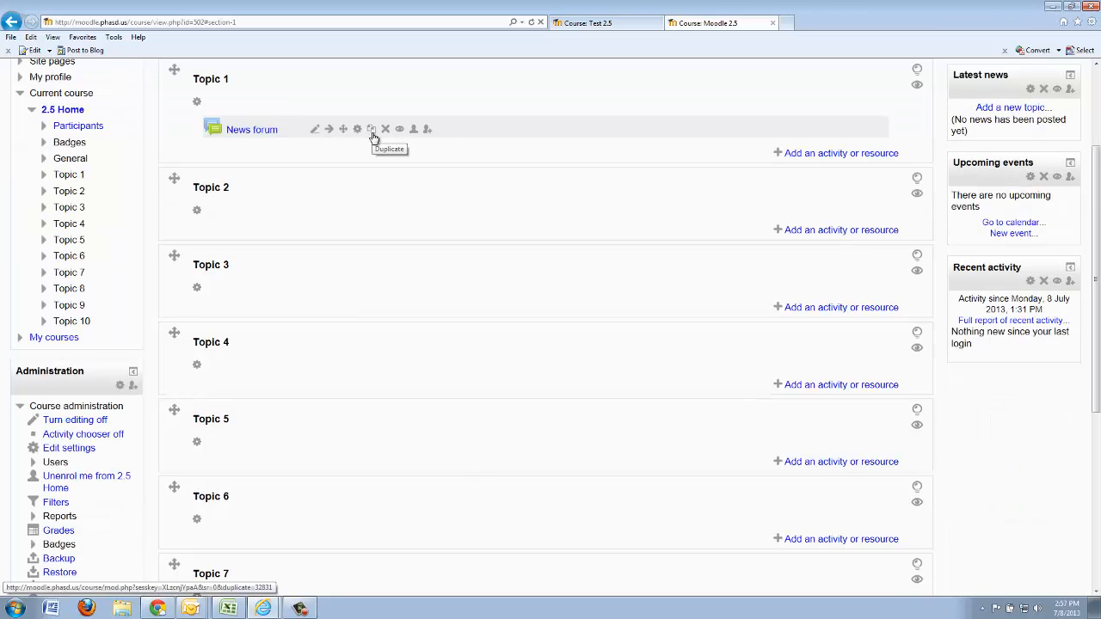
click(373, 133)
click(590, 187)
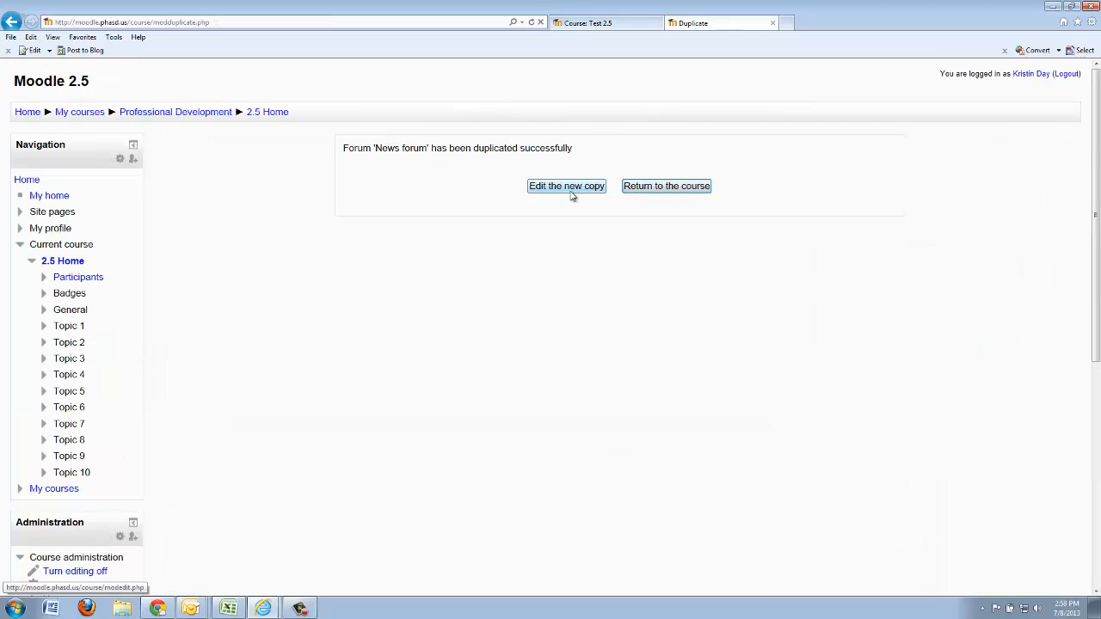
click(672, 188)
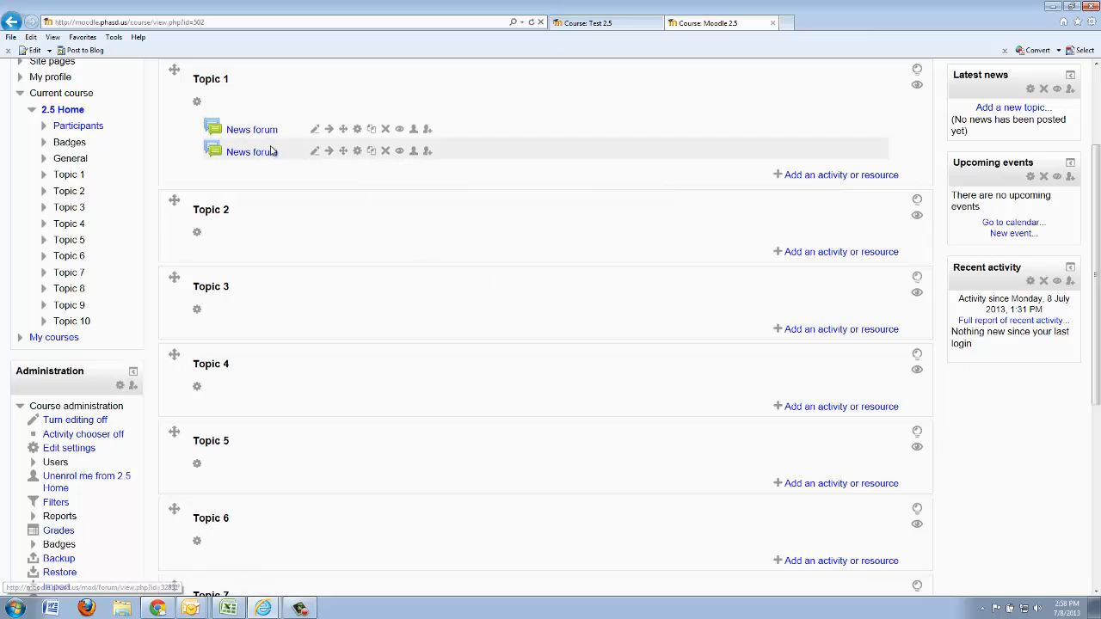
click(387, 152)
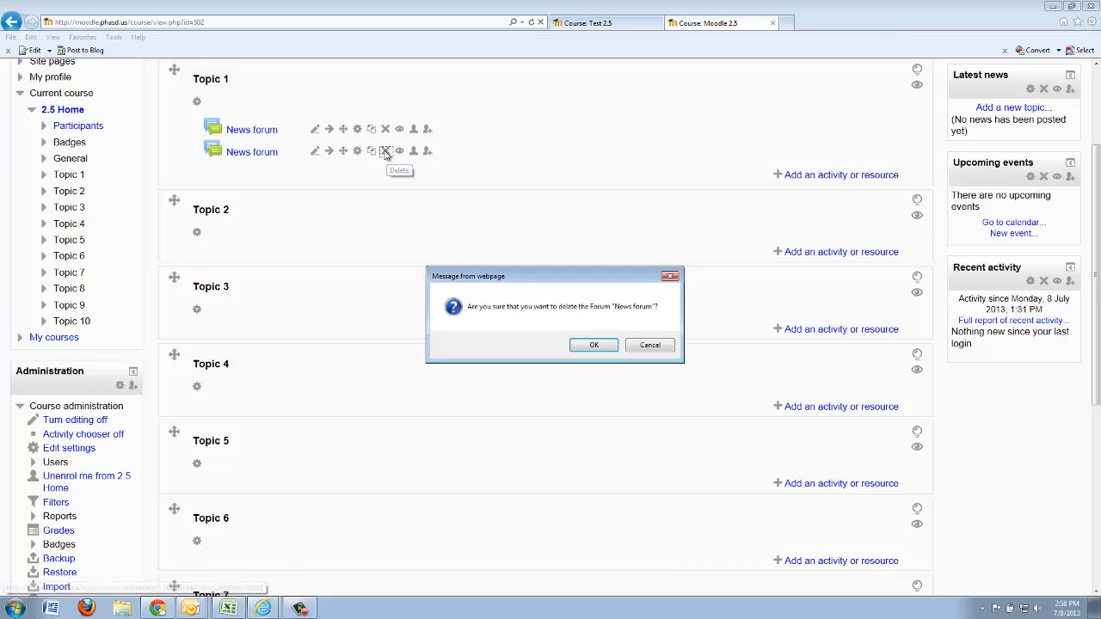
click(593, 345)
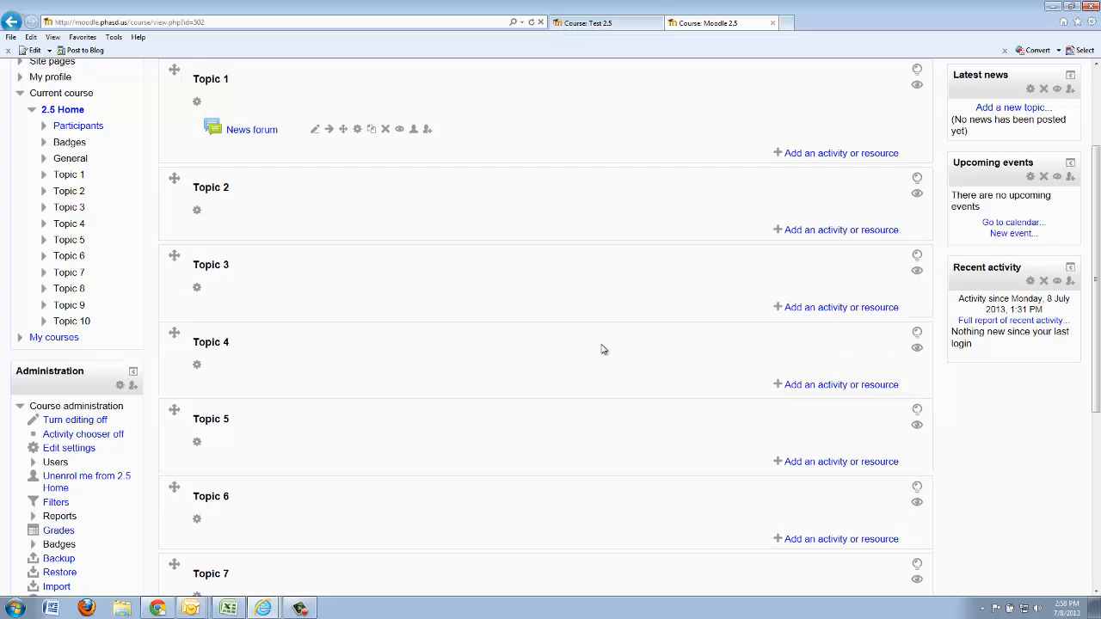
Hide and show the News forum again, and try to move the Topic 2 section below Topic 3
click(400, 129)
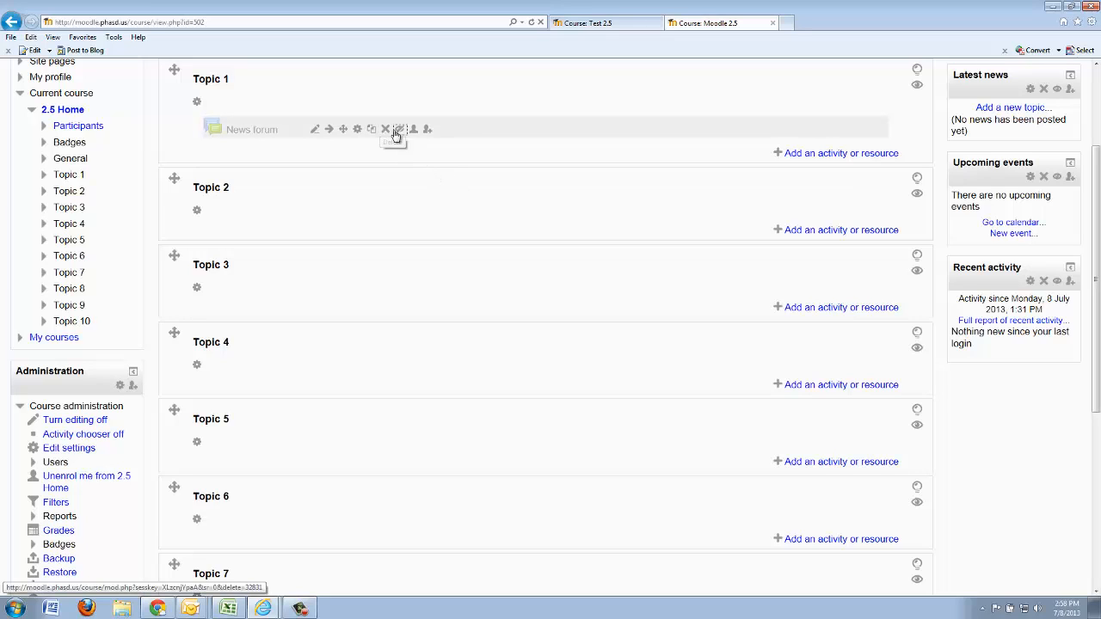
click(401, 130)
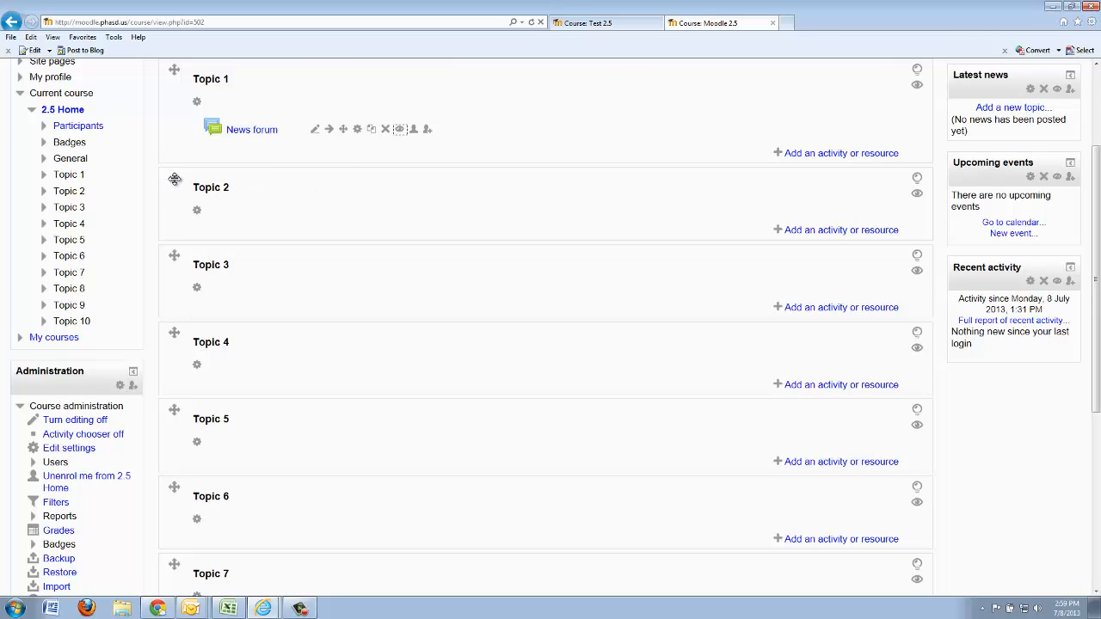
drag(174, 178, 168, 265)
Review the placement and visibility settings of the Search forums block and leave them without saving
scroll(466, 286, up, 3)
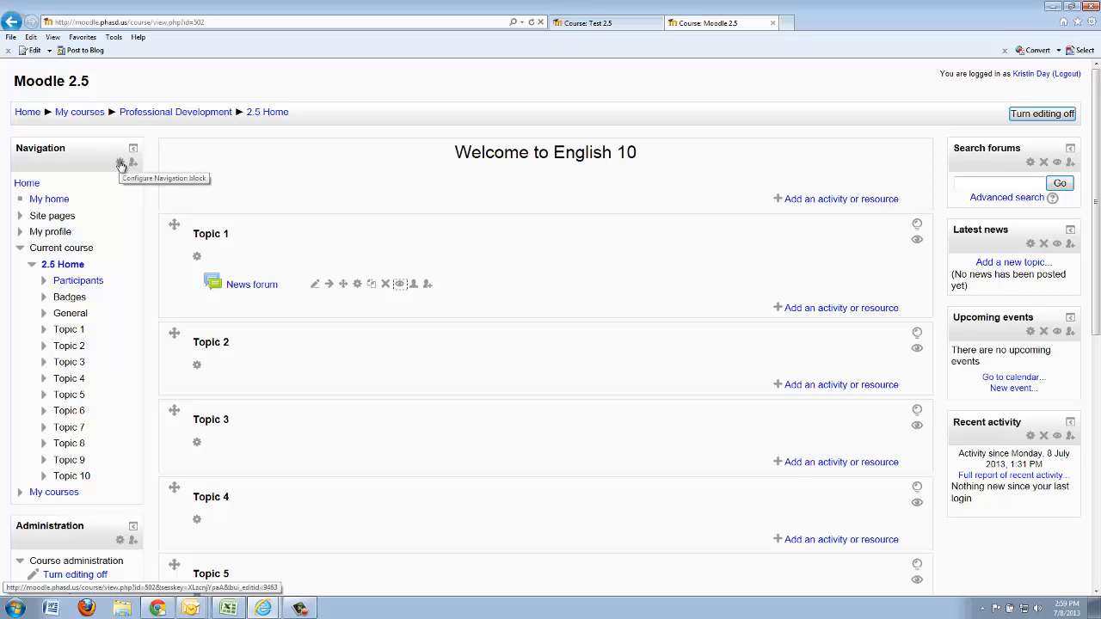
scroll(745, 272, down, 1)
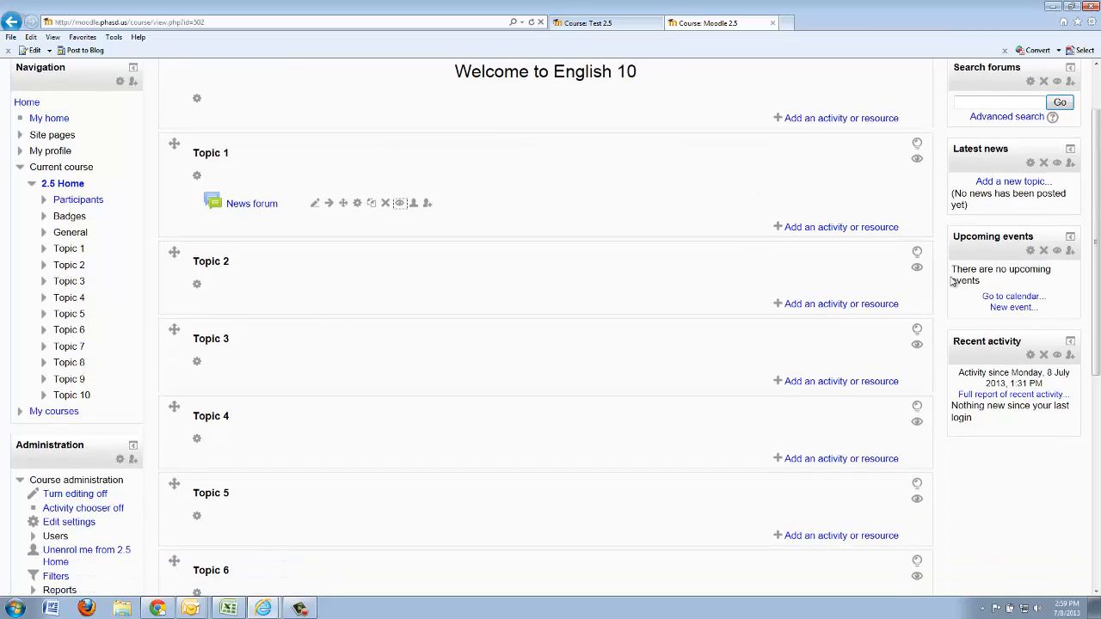
scroll(955, 282, up, 1)
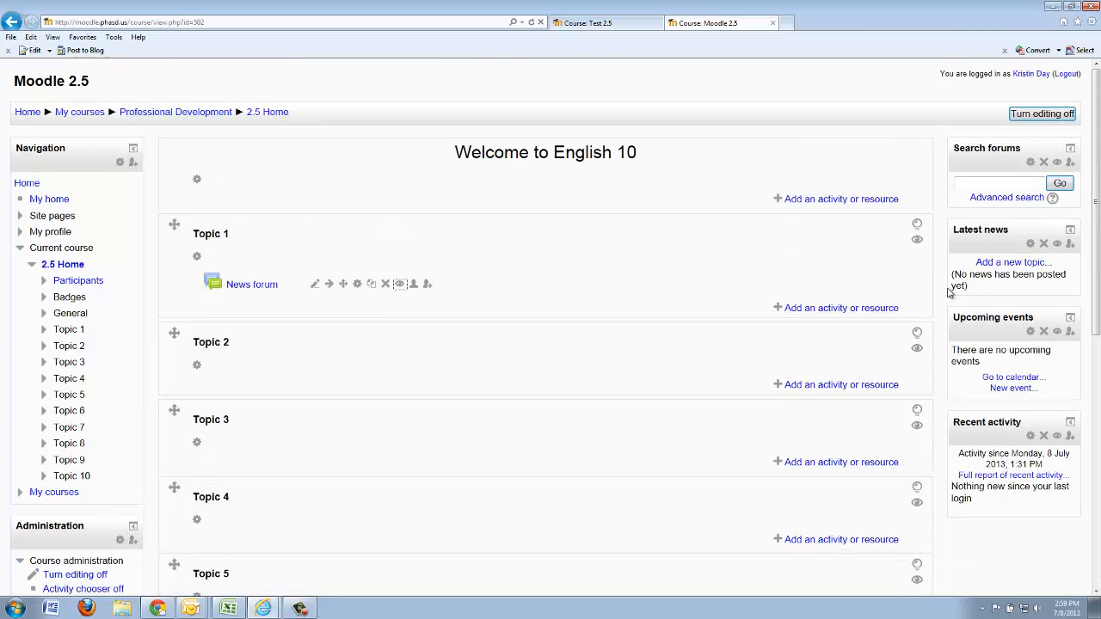
click(1032, 163)
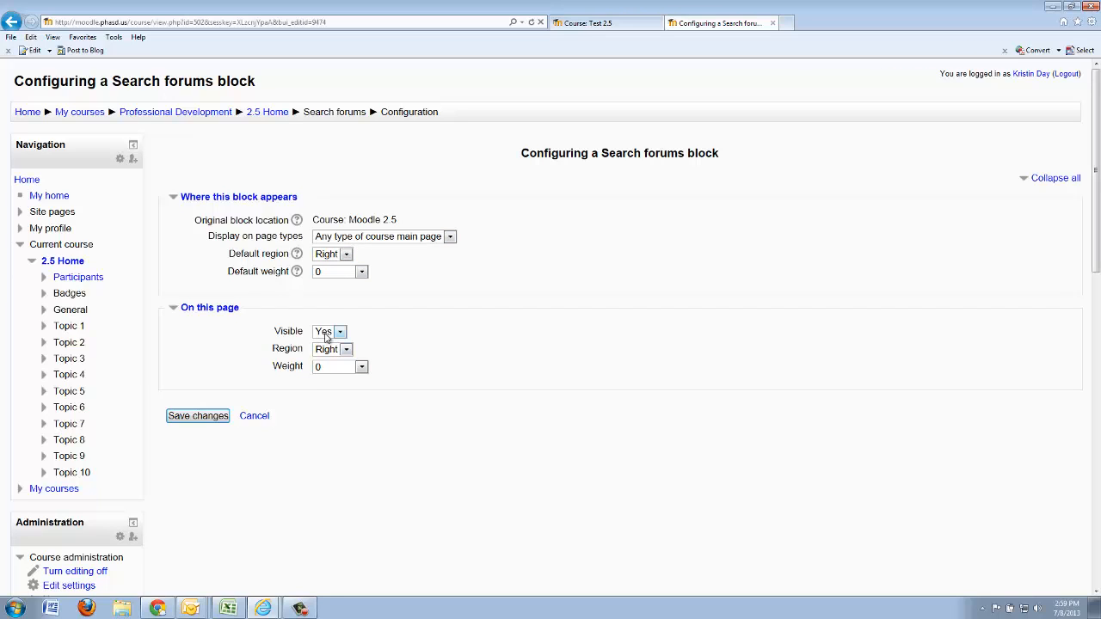
click(253, 419)
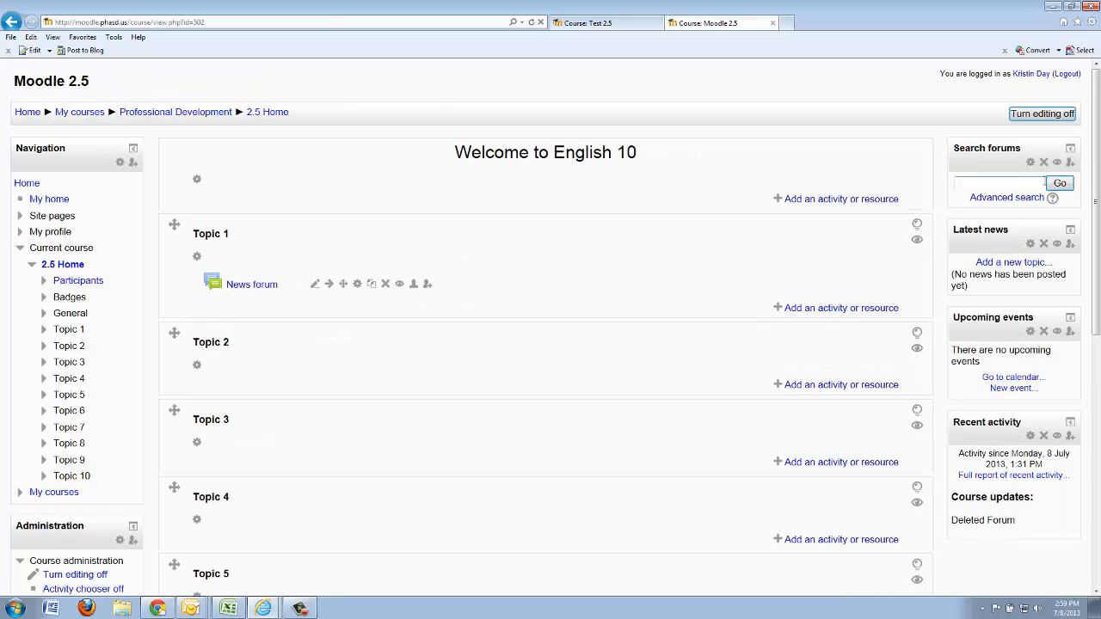
Delete the Search forums, Latest news and Upcoming events blocks from the course page
click(1044, 163)
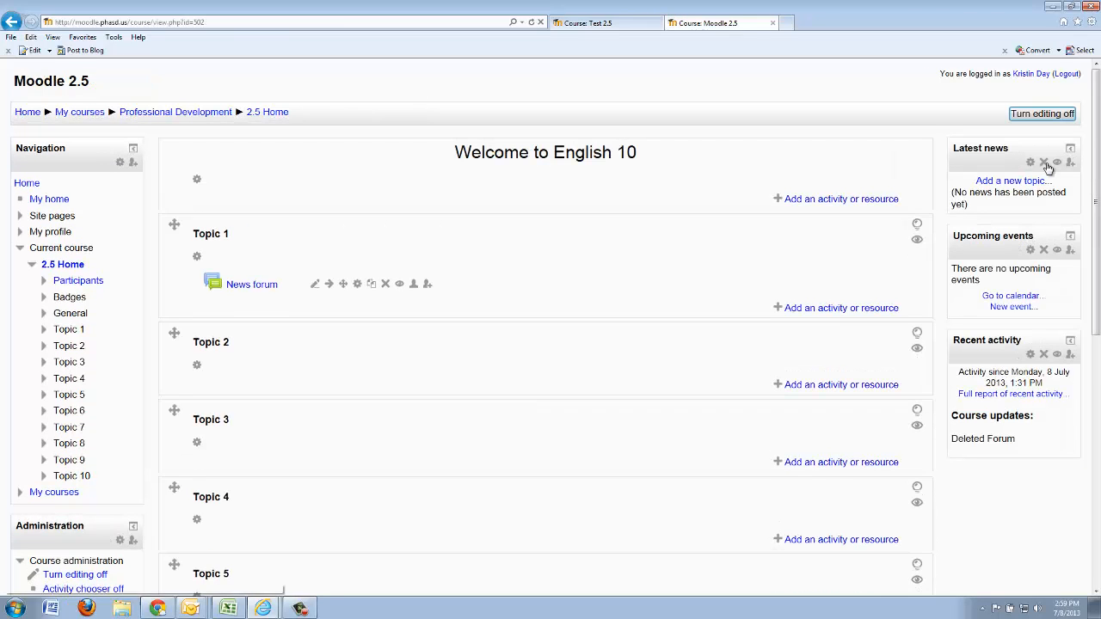
click(1044, 165)
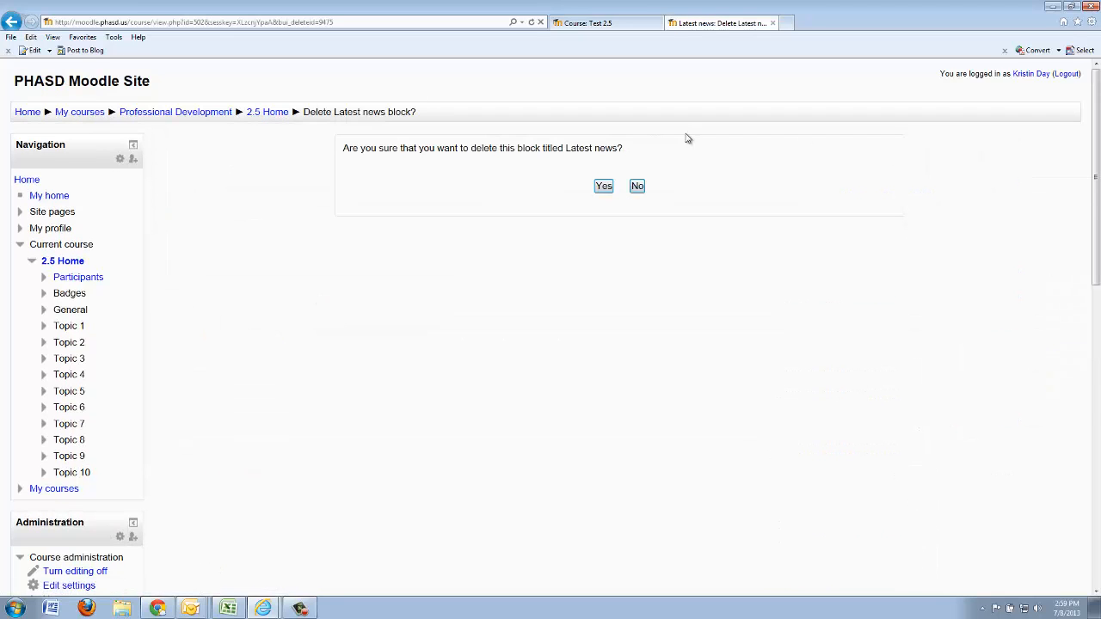
click(605, 187)
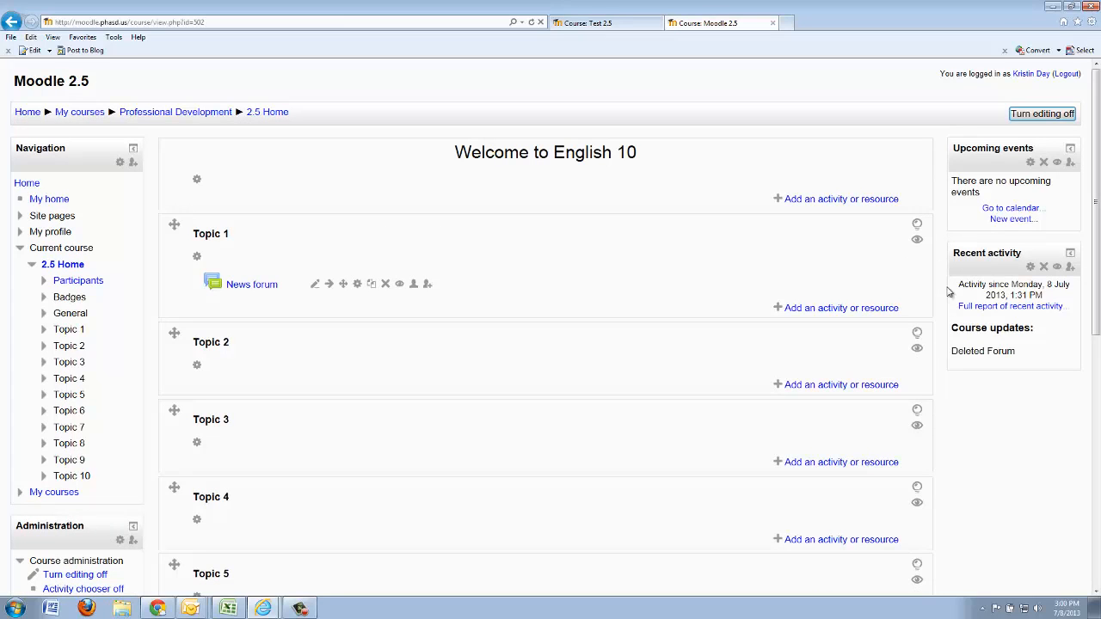
click(1045, 163)
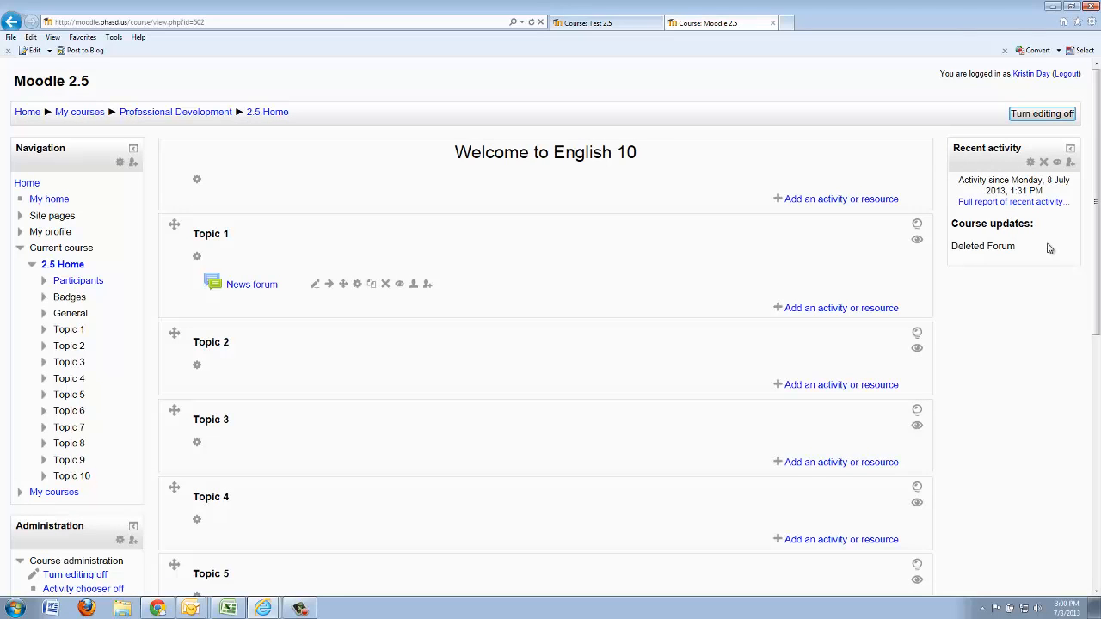
Add a Calendar block to the course page
drag(1098, 103, 1076, 353)
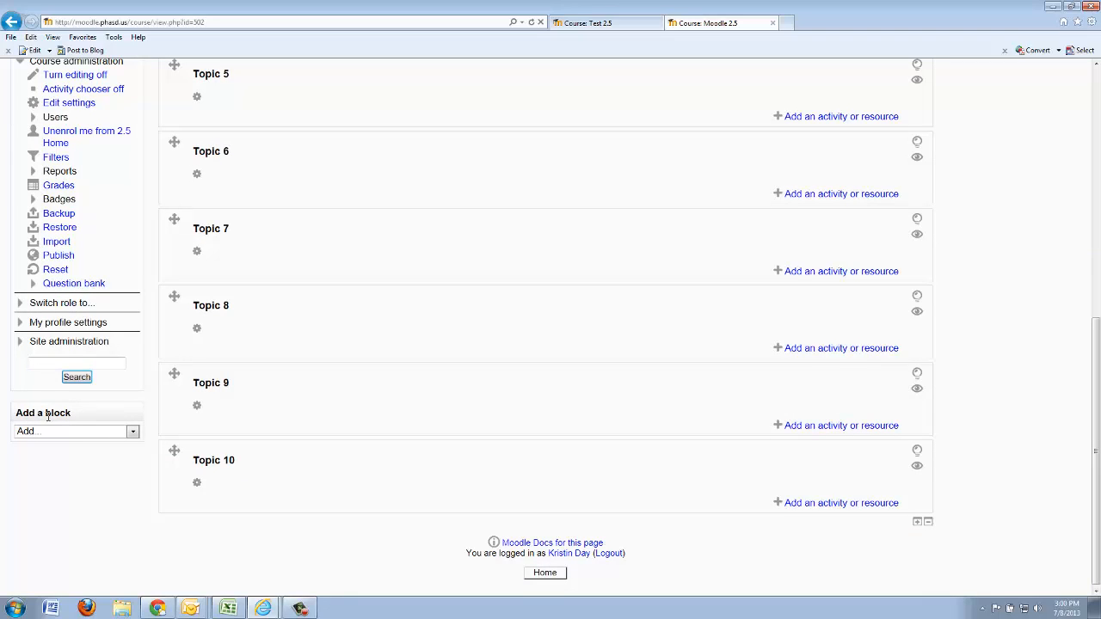
click(59, 432)
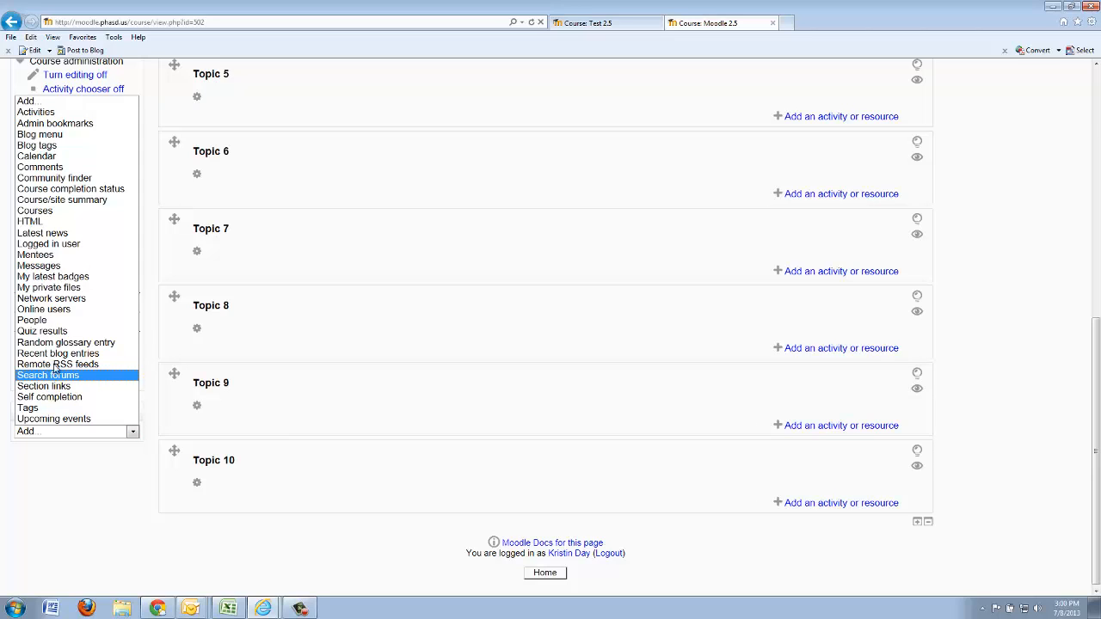
click(55, 160)
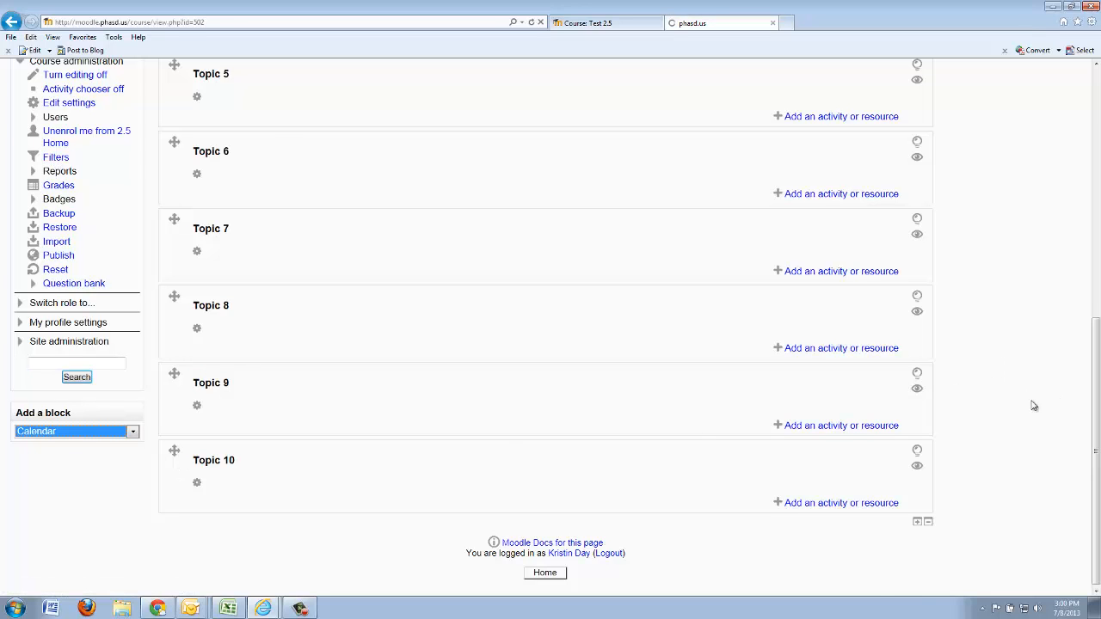
Move the Calendar block from beneath the Administration block to beneath the Recent activity block
scroll(253, 332, down, 7)
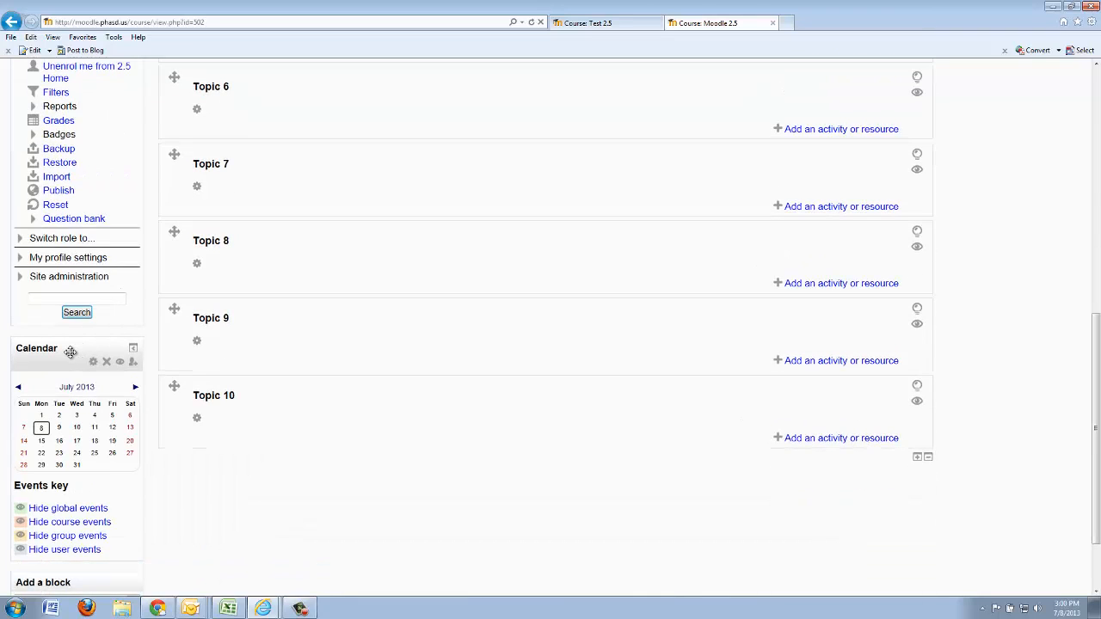
drag(103, 352, 991, 130)
scroll(112, 481, down, 5)
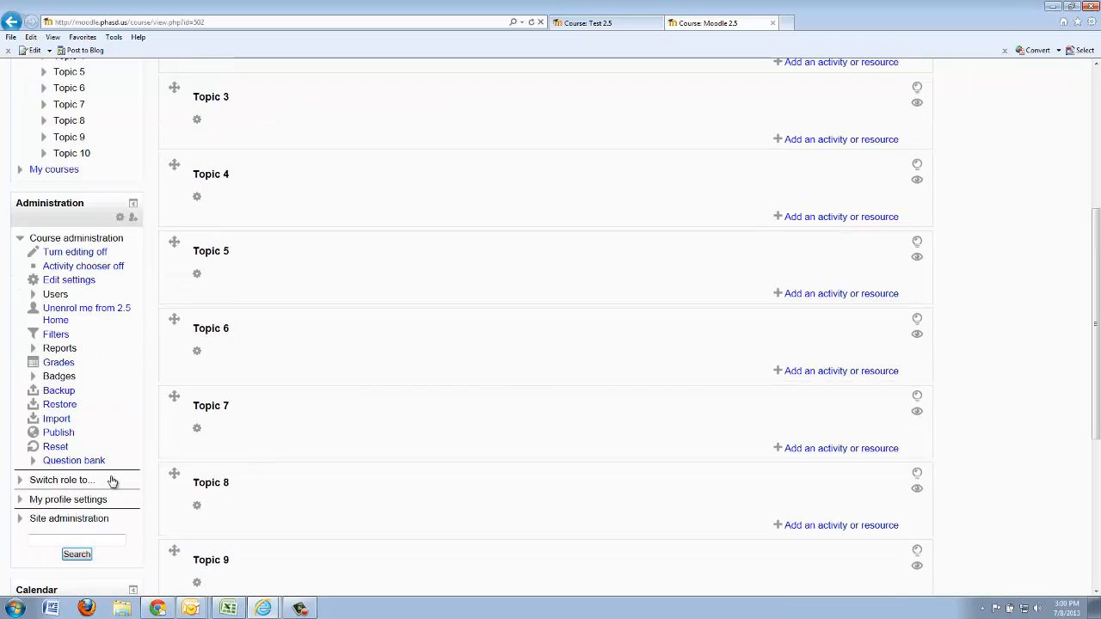
drag(39, 513, 944, 138)
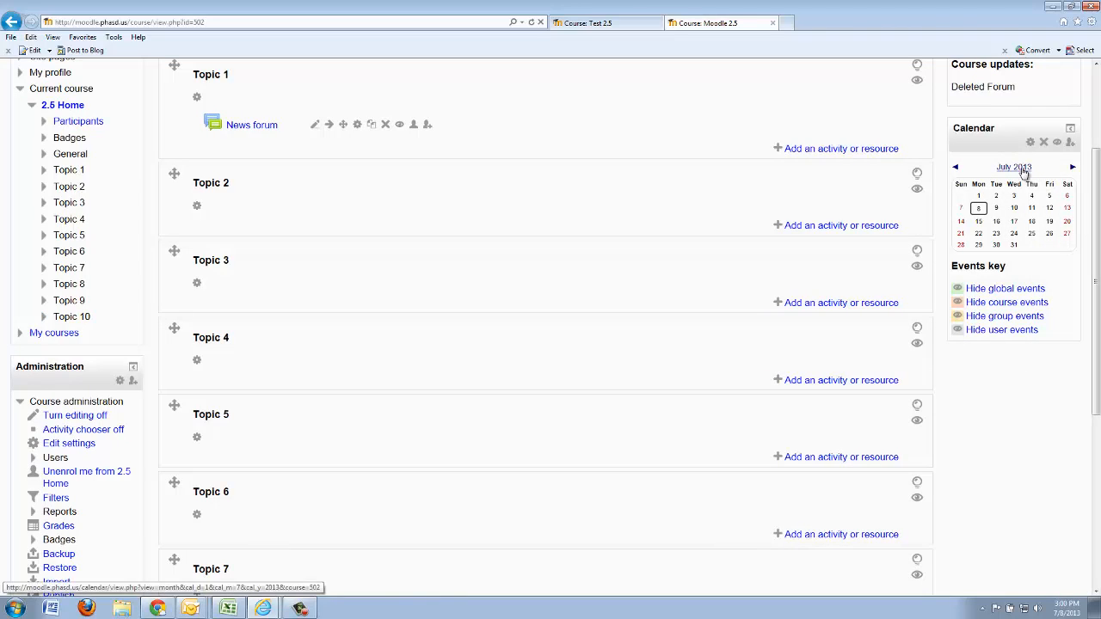
View the detailed July 2013 month of the course calendar and return to the 2.5 Home course page
click(1023, 168)
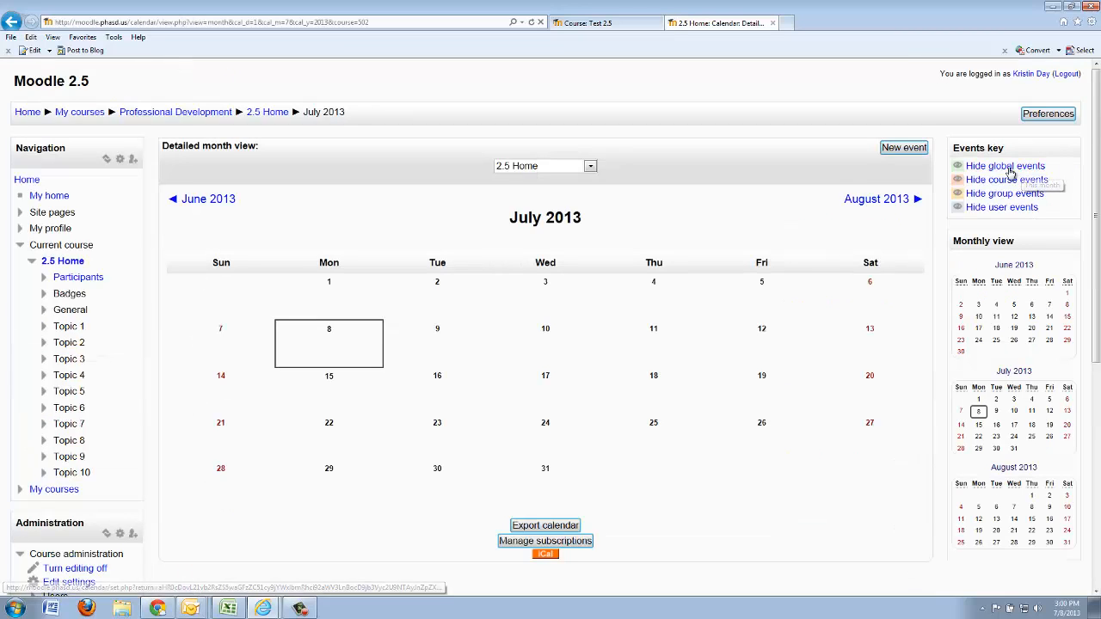
scroll(832, 228, down, 2)
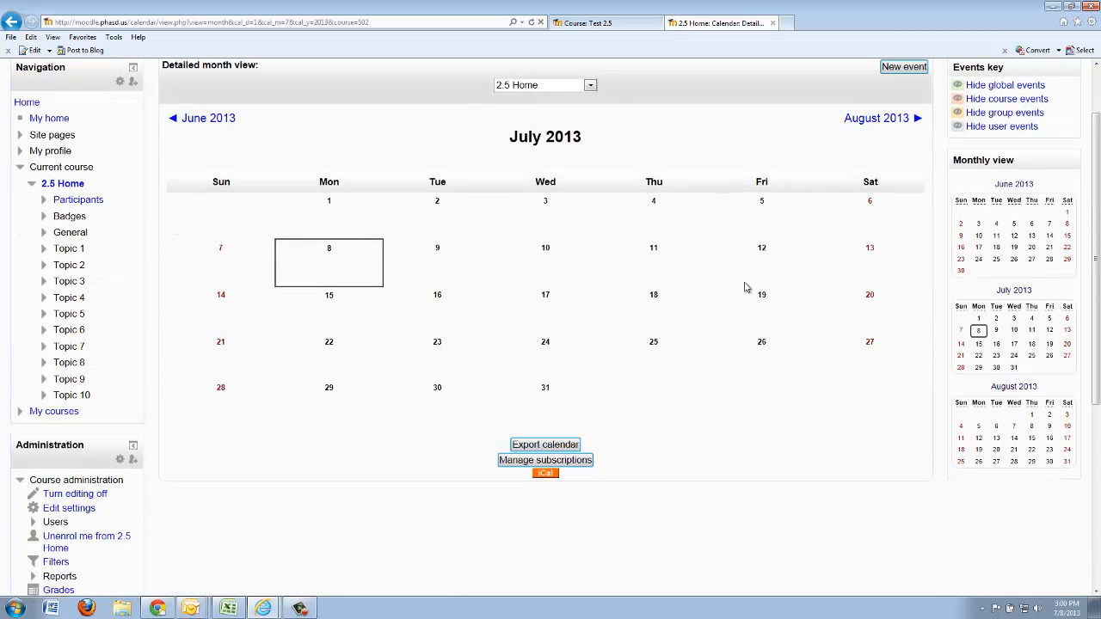
scroll(727, 444, up, 2)
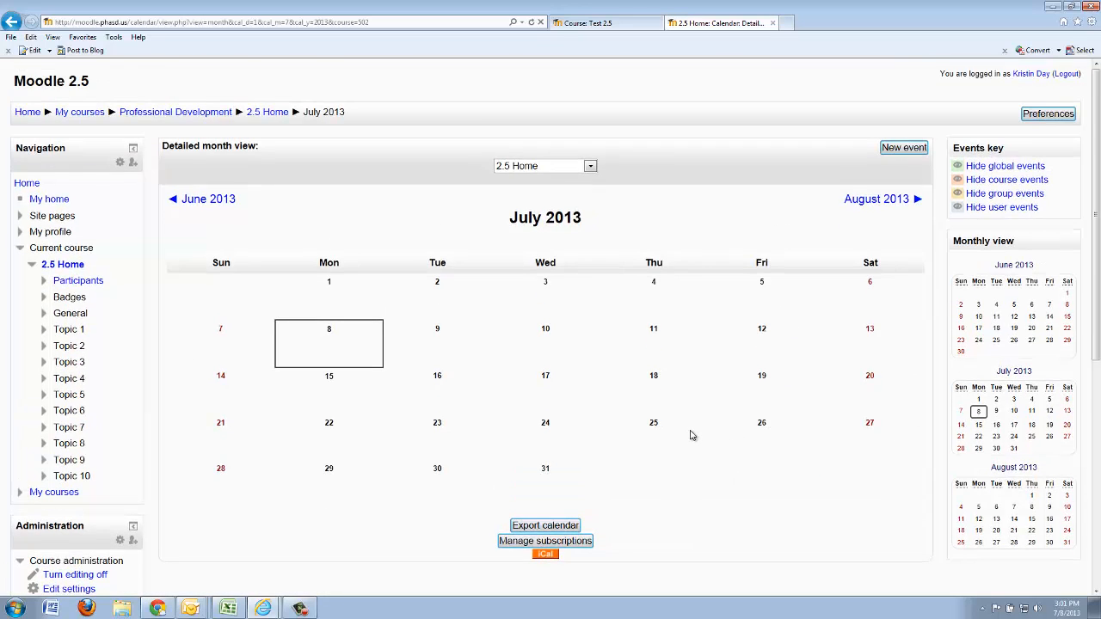
click(271, 119)
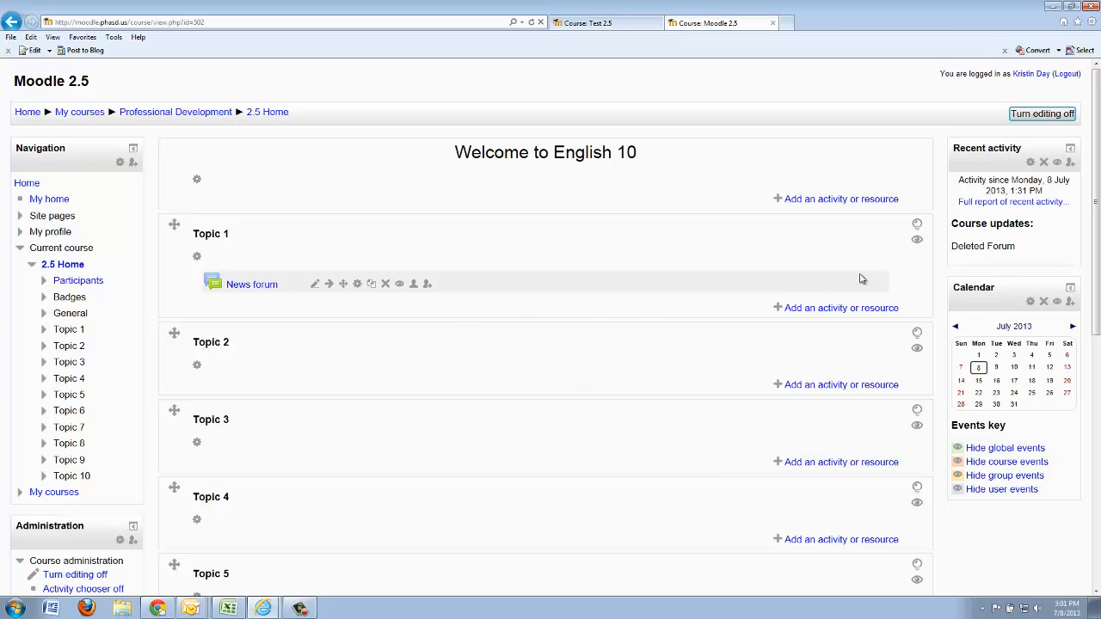
Hide the Topic 2 section from students
scroll(743, 300, down, 2)
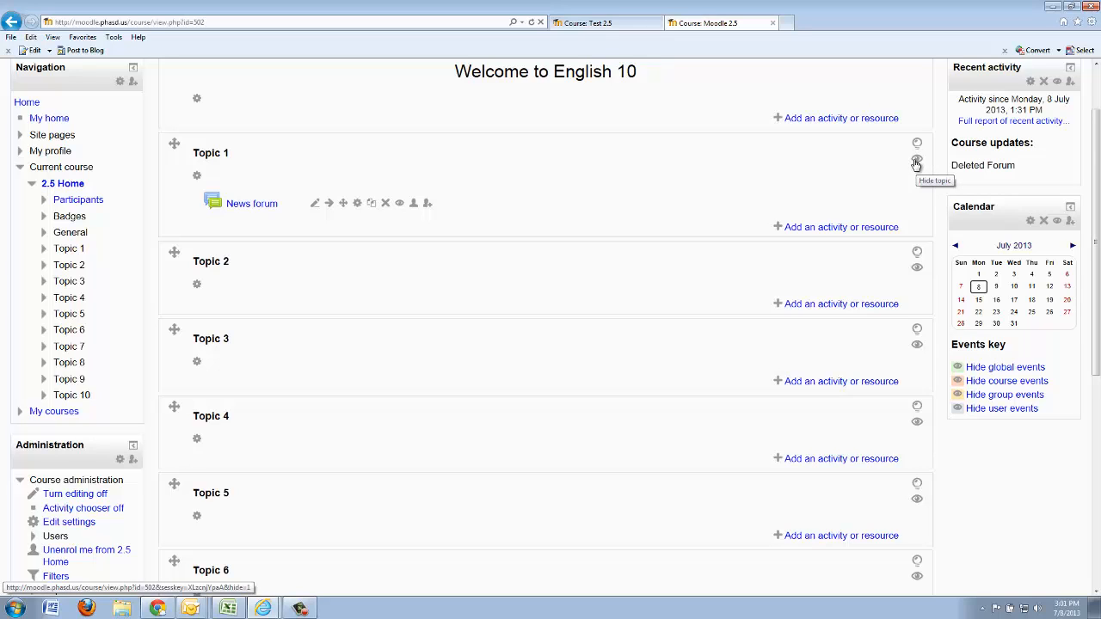
click(918, 269)
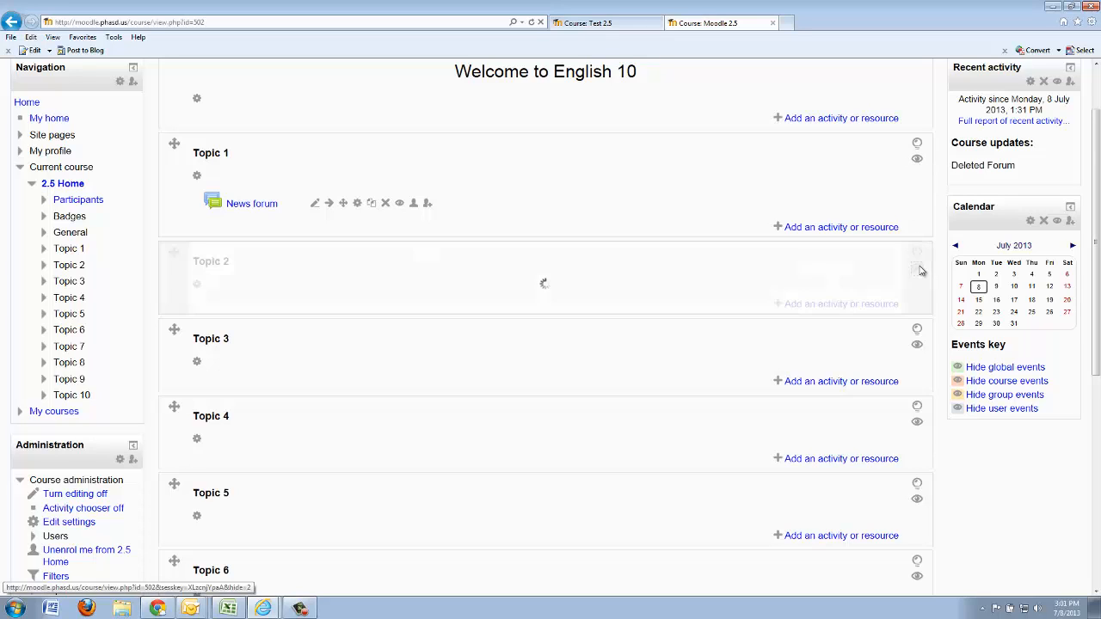
Hide the Topic 3 and Topic 4 sections from students
click(918, 345)
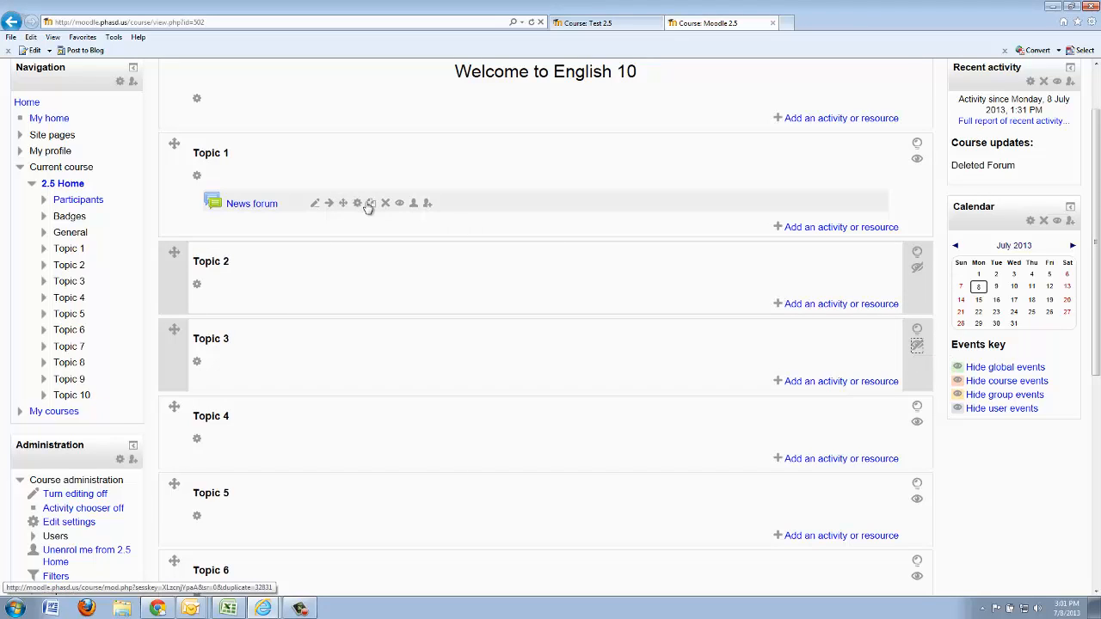
click(918, 422)
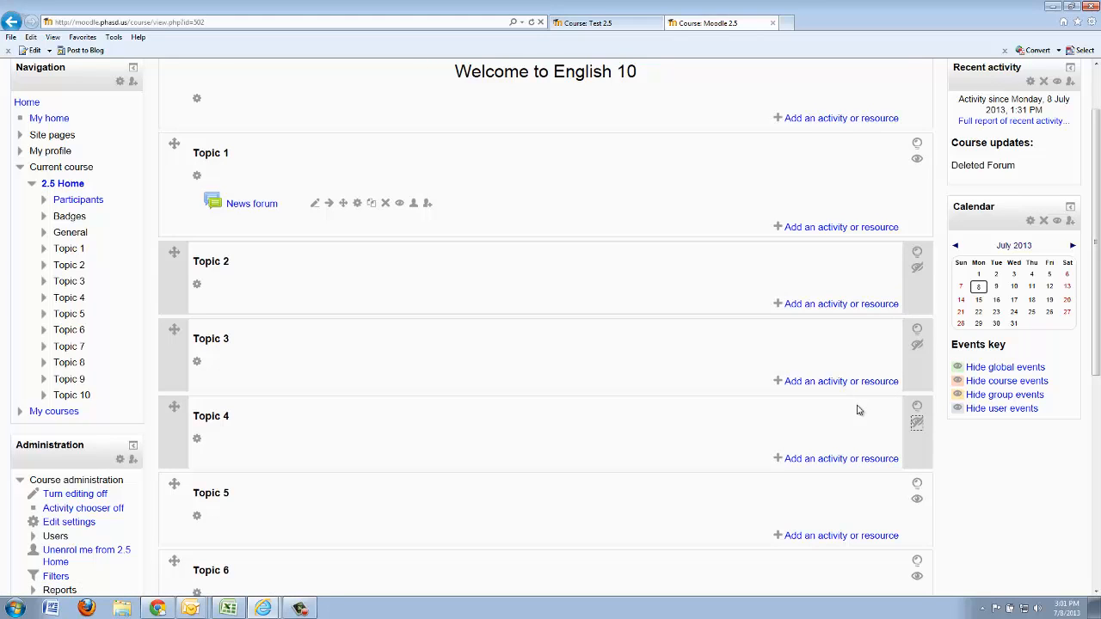
Make the hidden Topic 2, Topic 3 and Topic 4 sections visible to students again
click(917, 267)
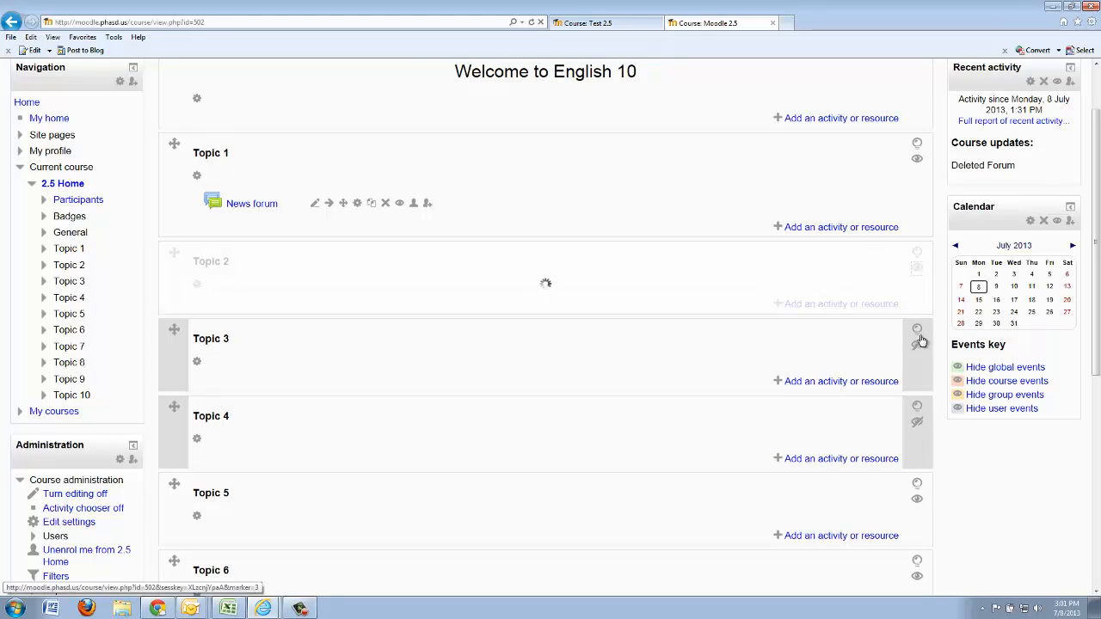
click(918, 345)
click(917, 421)
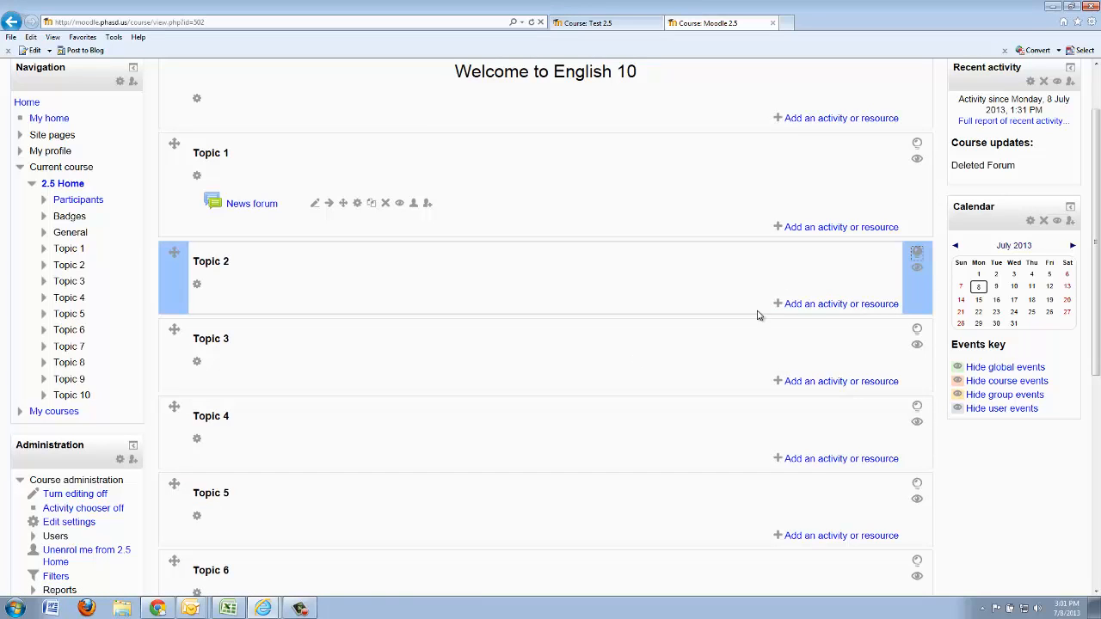
Remove the current-topic highlight from Topic 2 and highlight Topic 4 as the current topic
click(916, 252)
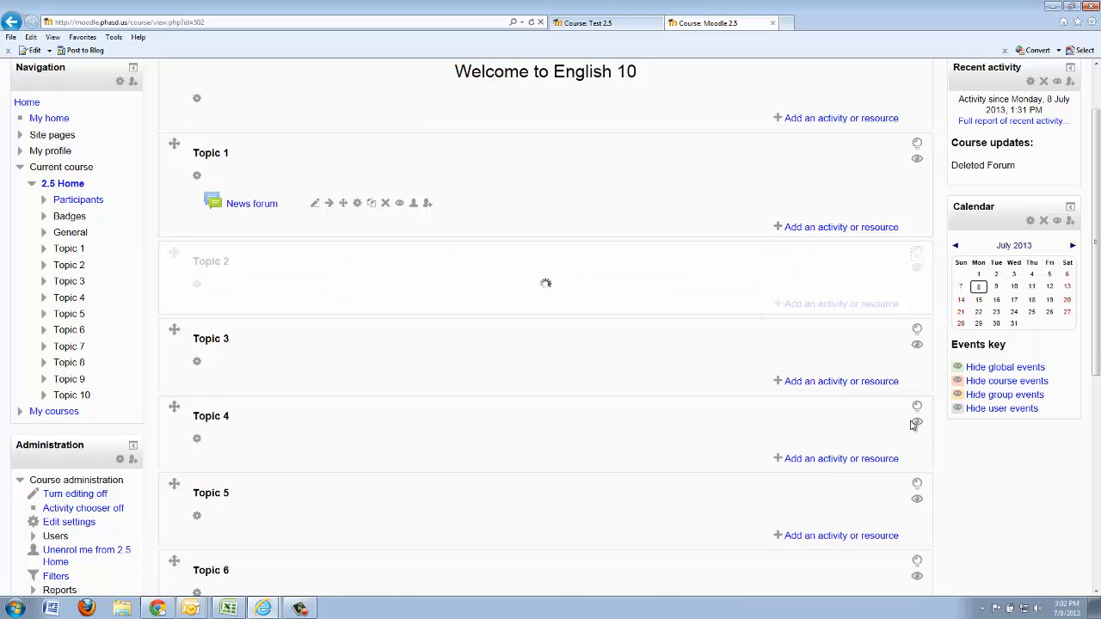
click(917, 408)
scroll(916, 421, down, 1)
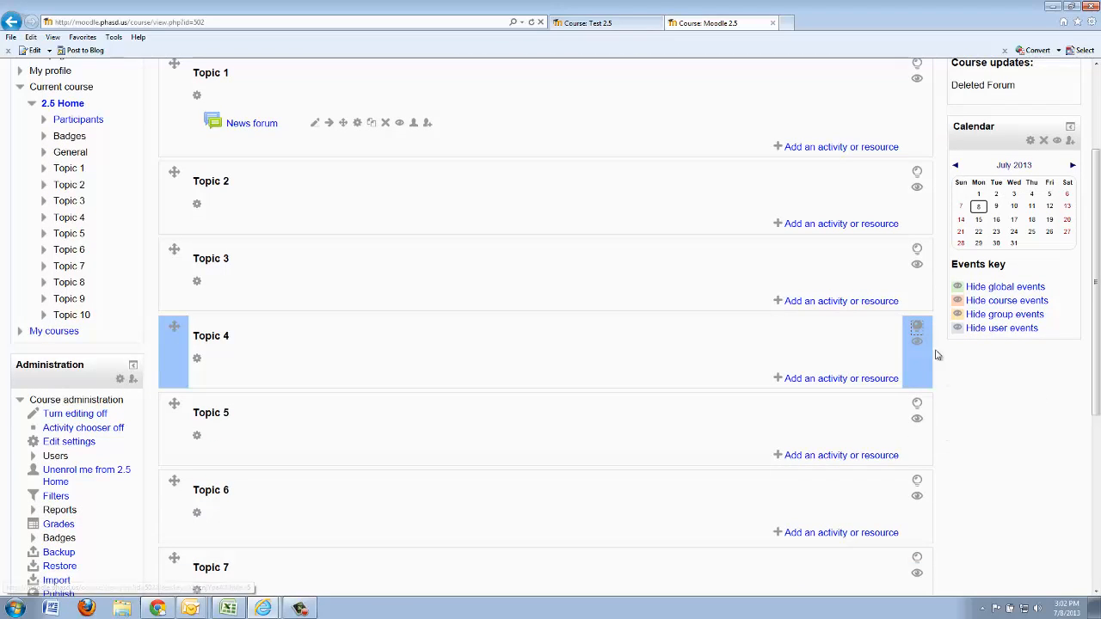
Remove the current-topic highlight from Topic 4 and highlight Topic 6 as the current topic
click(916, 328)
click(917, 481)
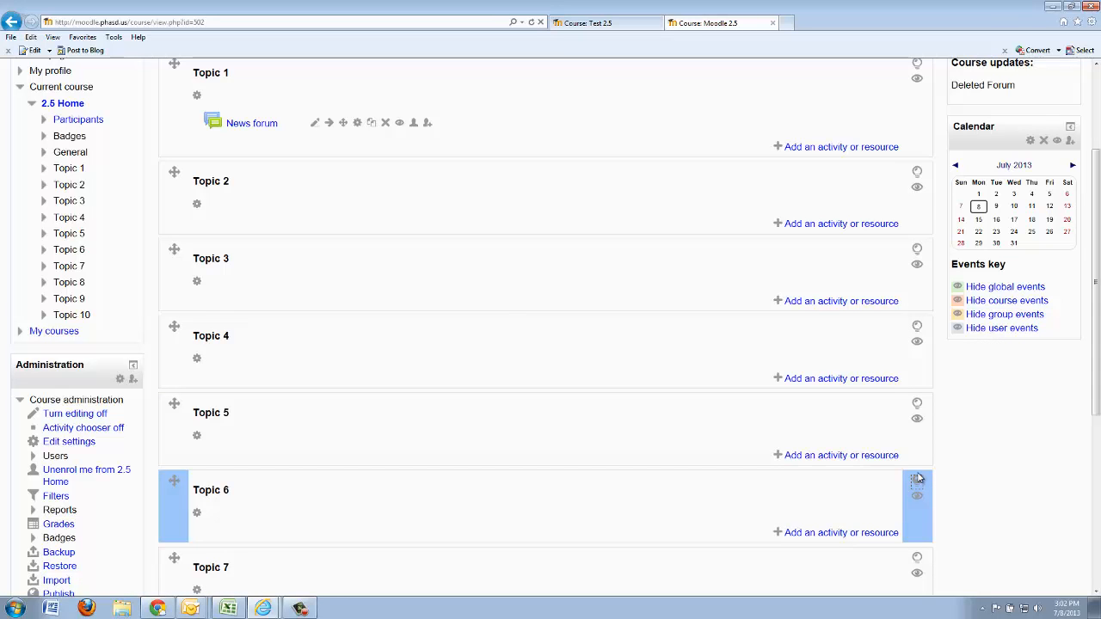
scroll(808, 383, down, 2)
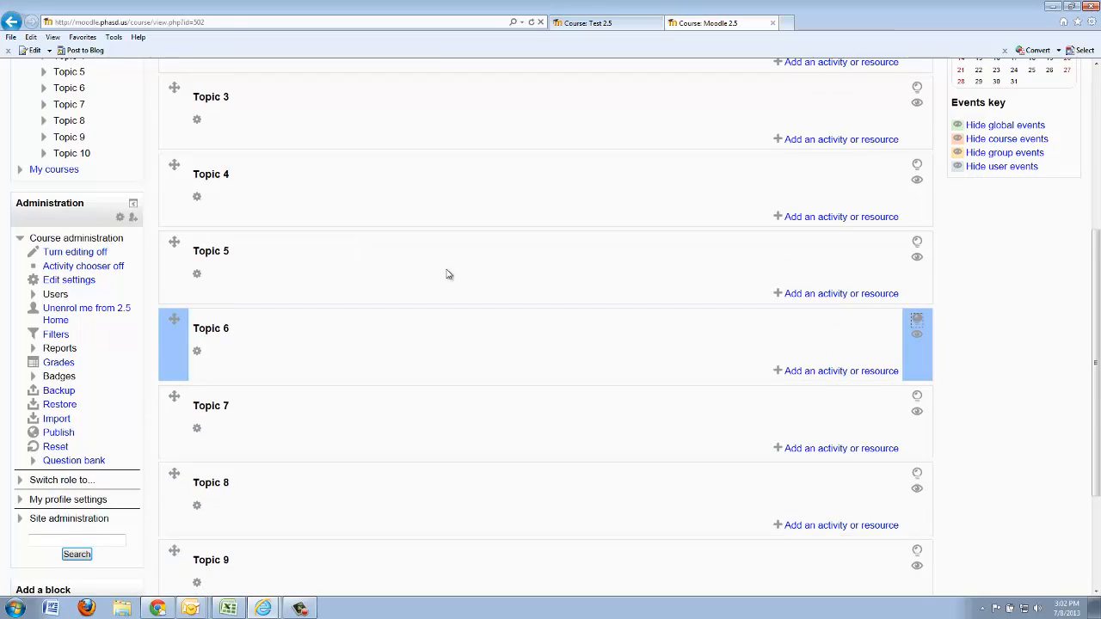
scroll(449, 200, up, 4)
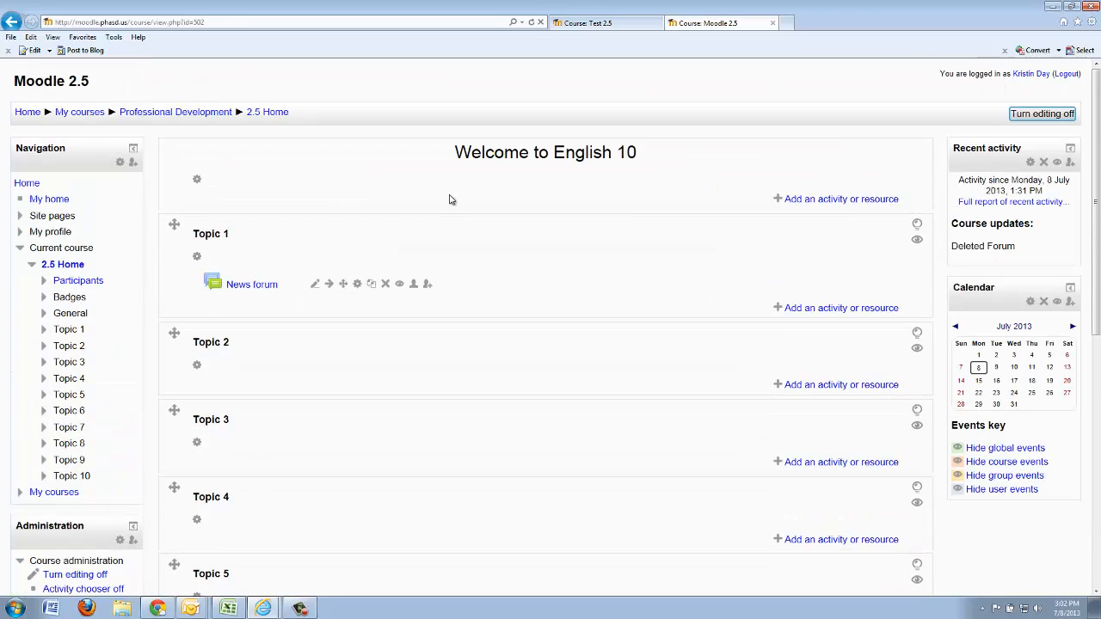